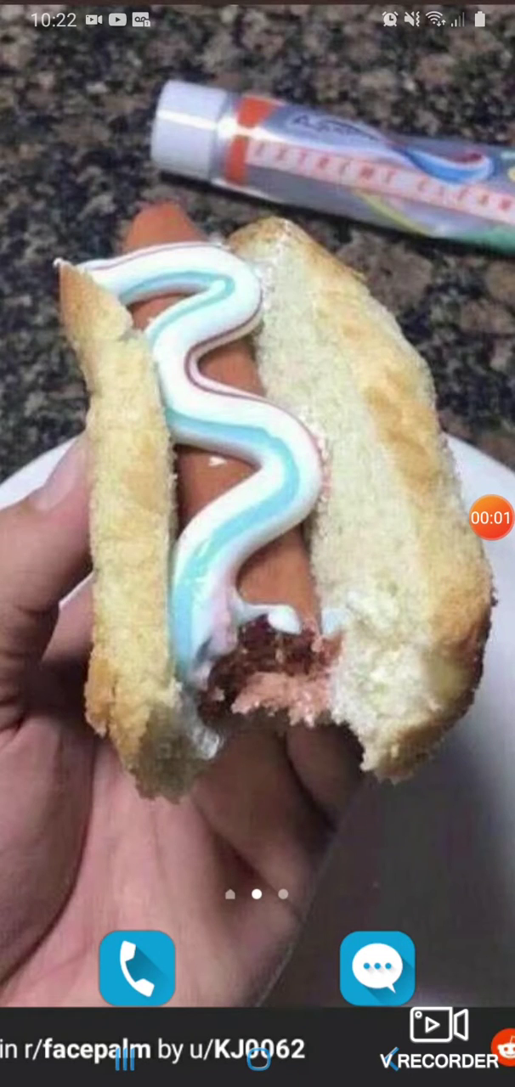
Open the app drawer to launch YouTube and reach Your videos with the Halo upload at 1%
left_click_drag(257, 765, 257, 340)
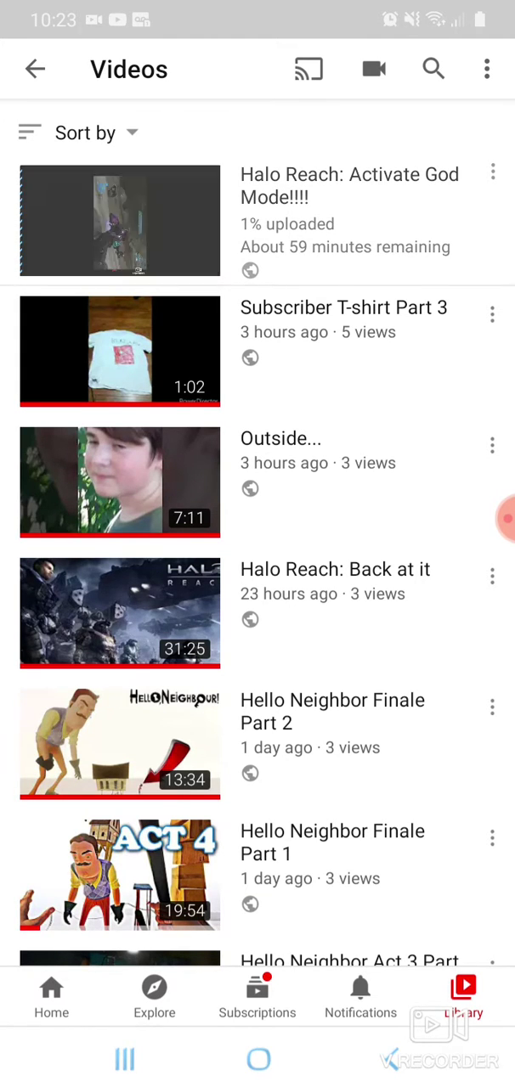
Close YouTube from Recents and open its App info Storage page, showing 2.30 GB used
left_click(124, 1060)
left_click(258, 1060)
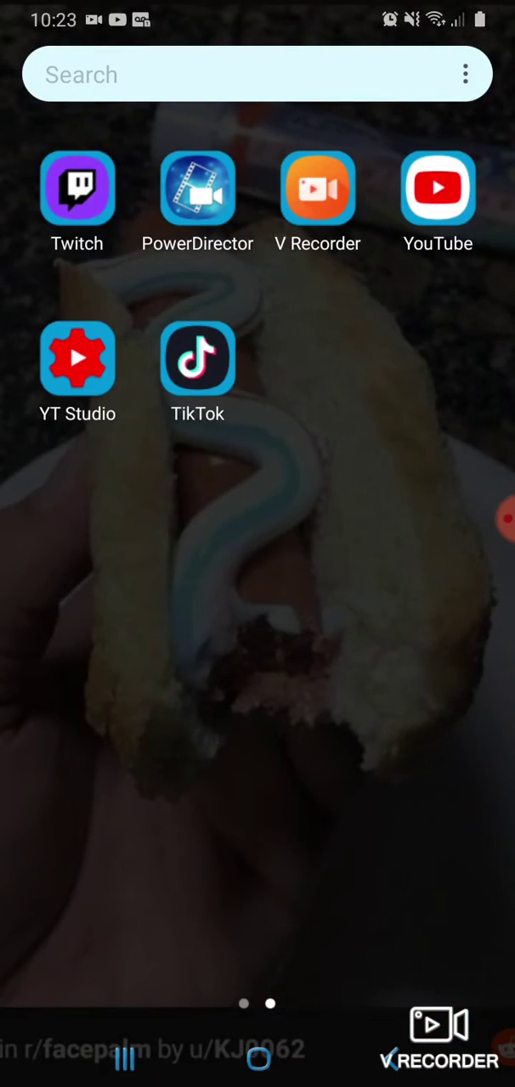
left_click(439, 188)
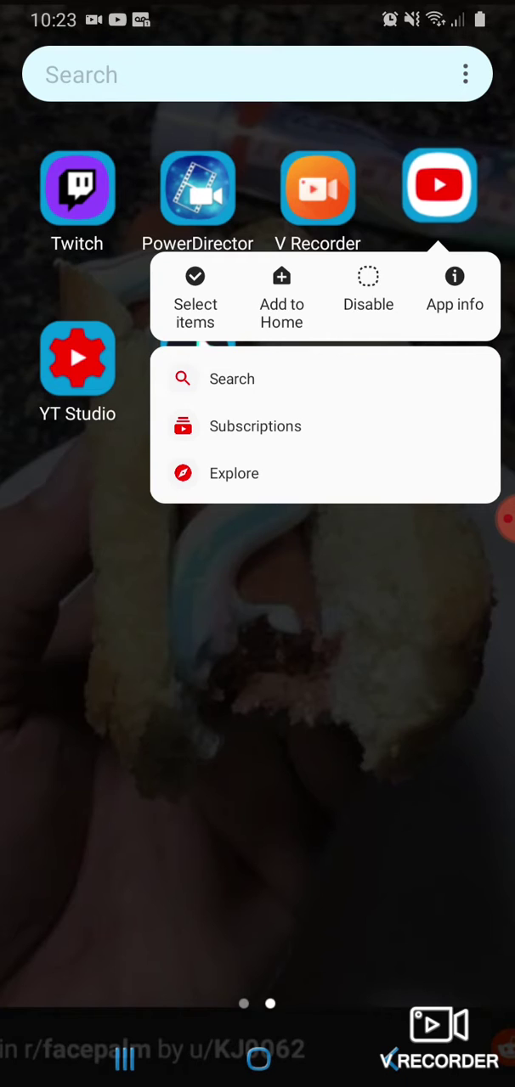
left_click(455, 293)
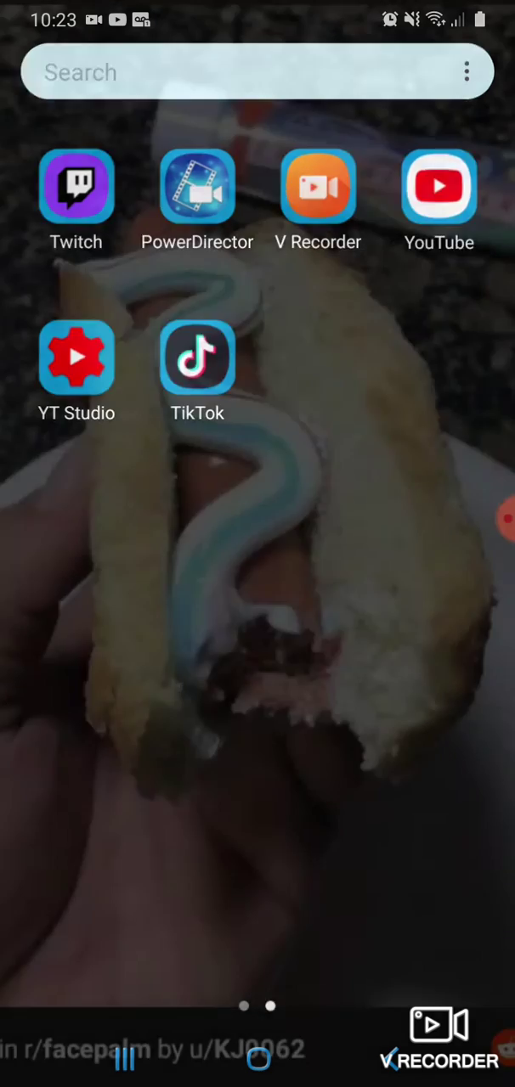
left_click(505, 518)
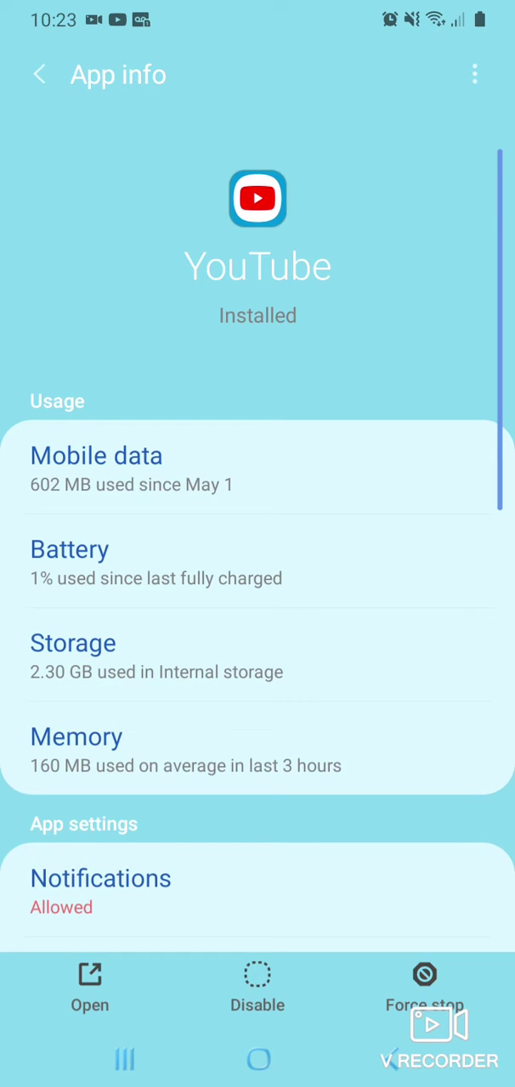
left_click(258, 656)
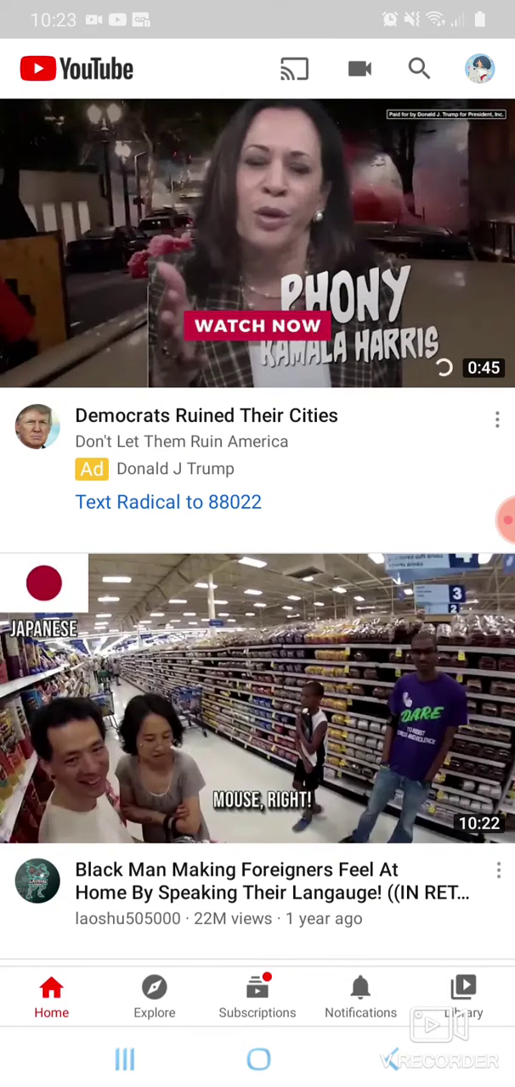
left_click(360, 69)
left_click(259, 437)
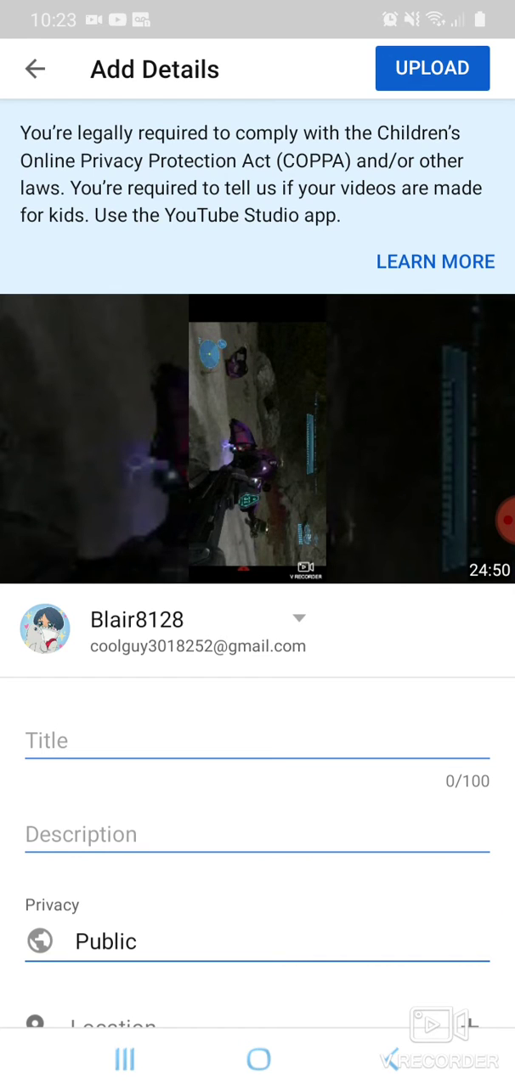
left_click(34, 69)
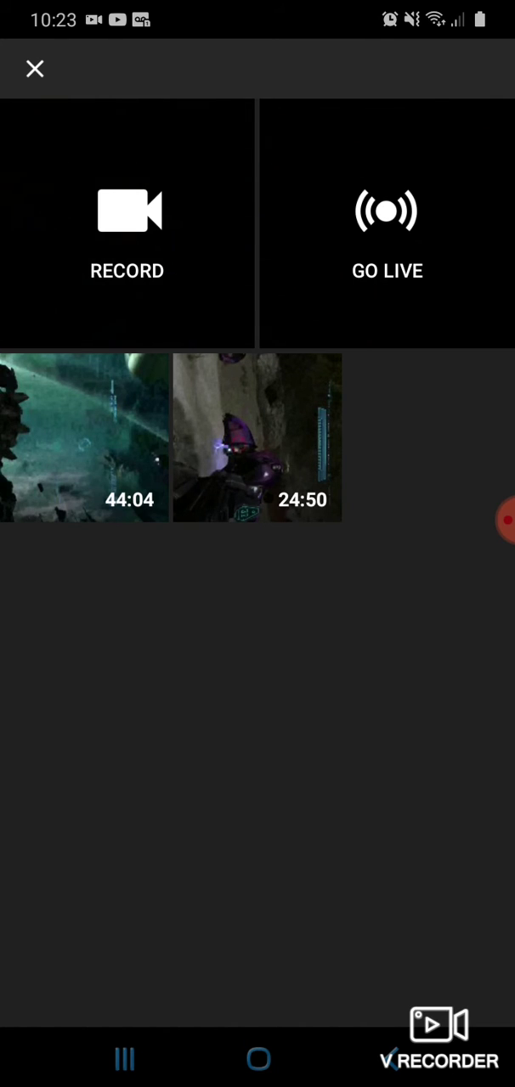
left_click(506, 518)
left_click(493, 519)
left_click(35, 68)
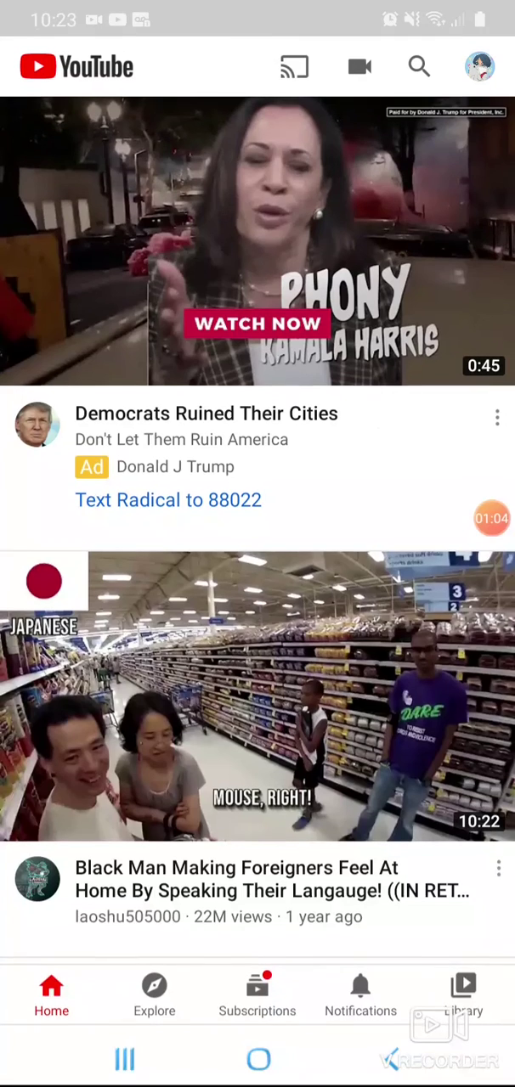